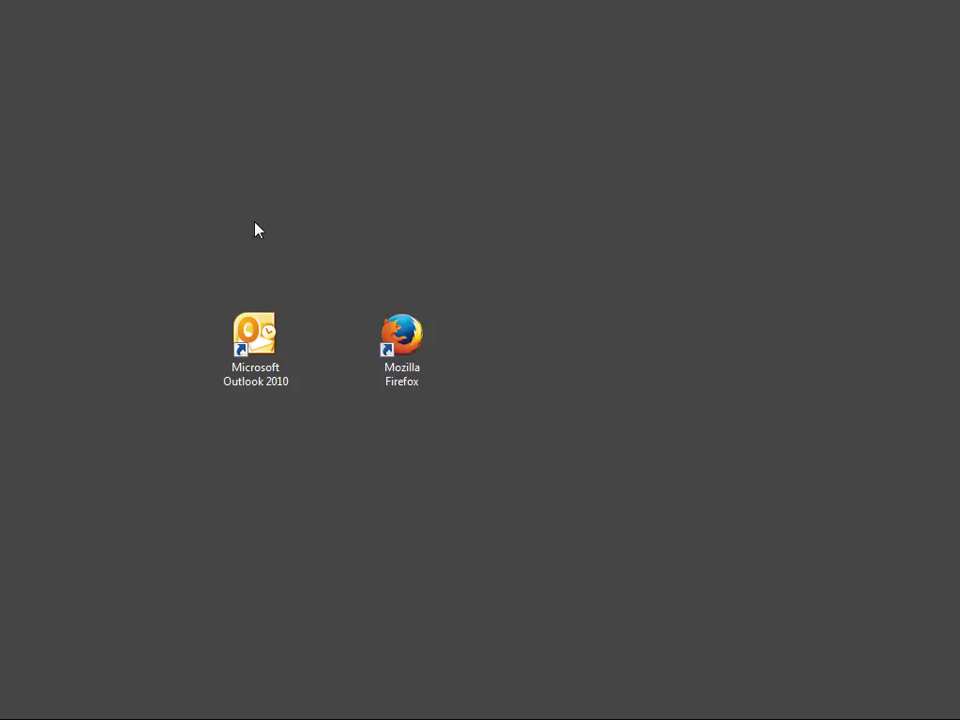
- Open the AVG invoice email in Outlook 2010 and follow its PC TuneUp download link
double_click(255, 338)
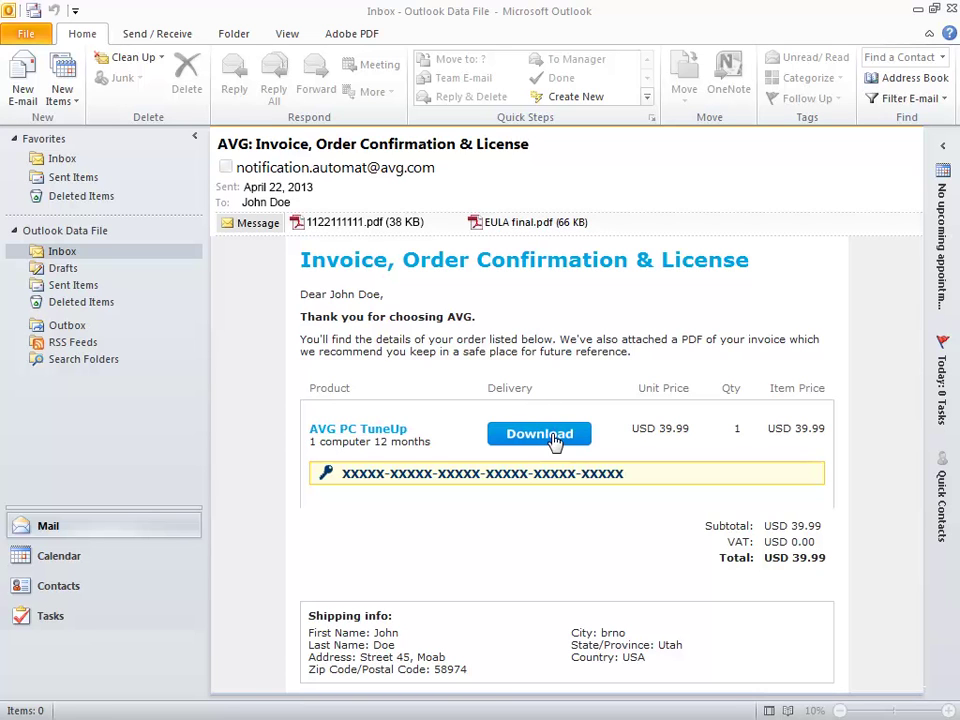
left_click(555, 441)
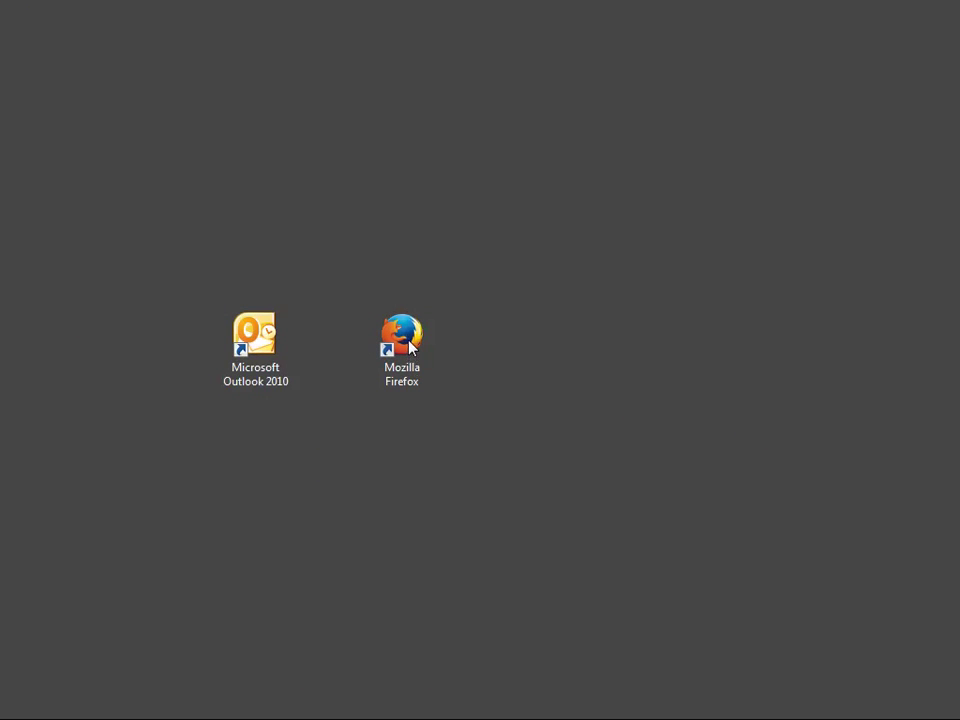
double_click(404, 340)
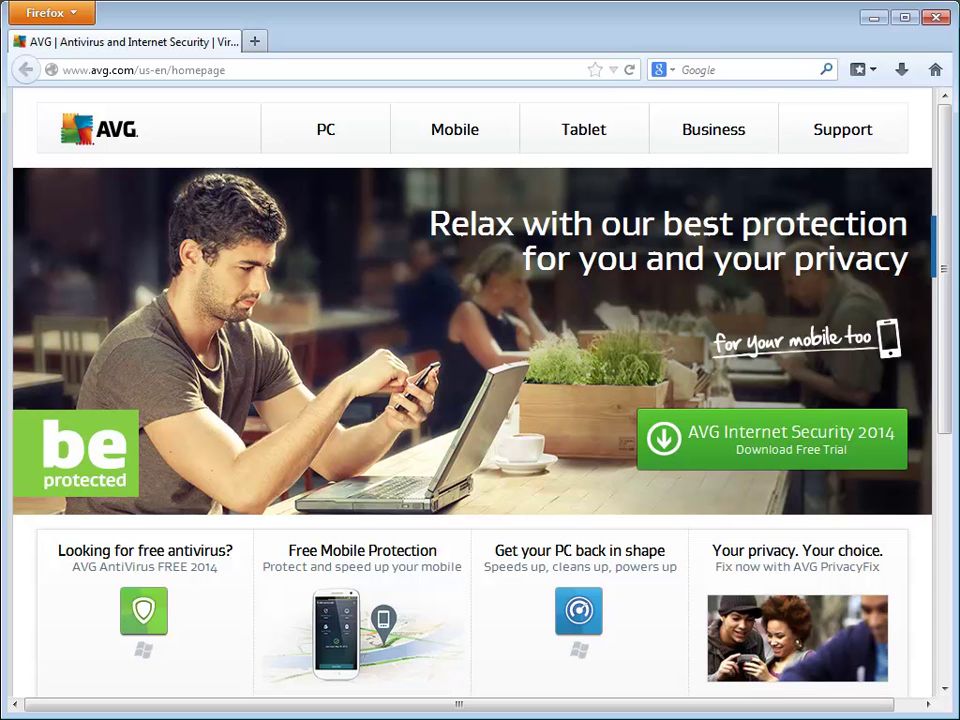
left_click(255, 70)
key("BackSpace")
type("www.avg.com/download")
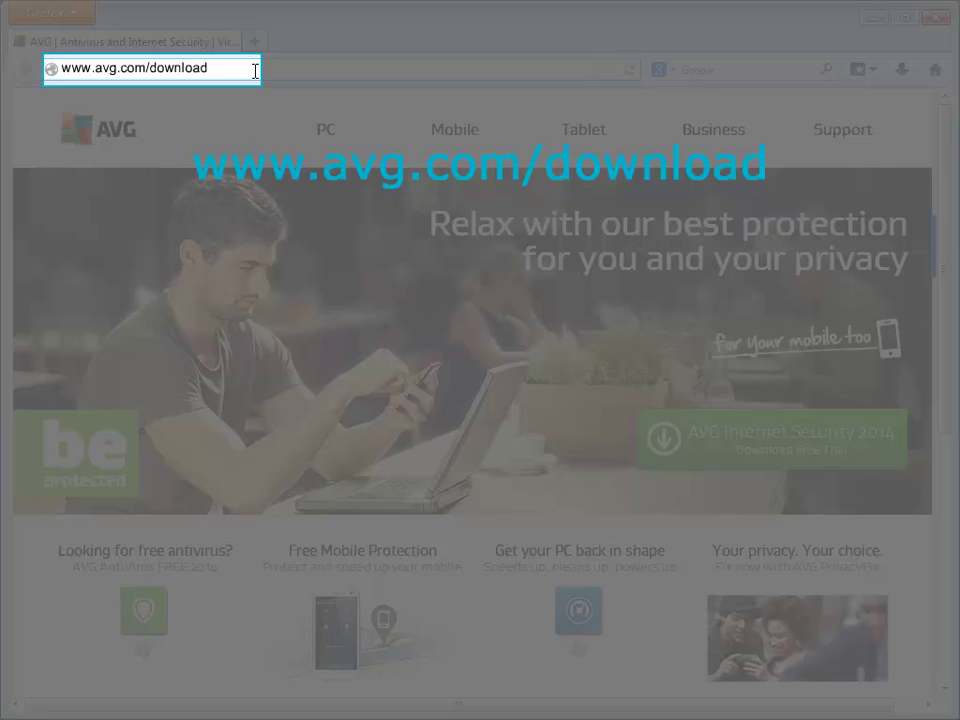
key("Return")
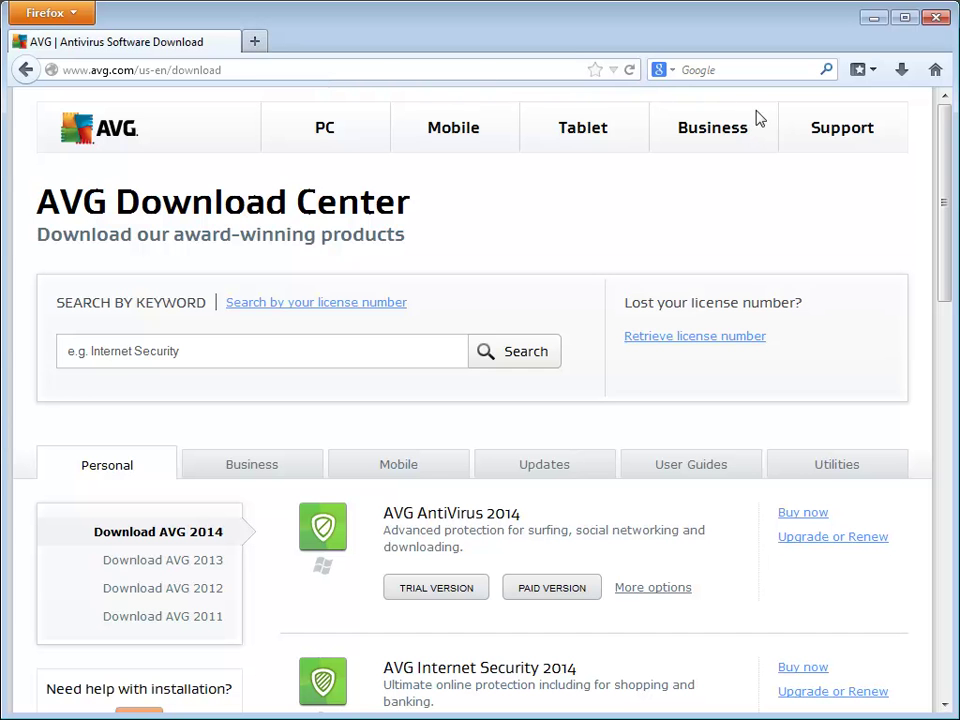
left_click_drag(945, 255, 949, 538)
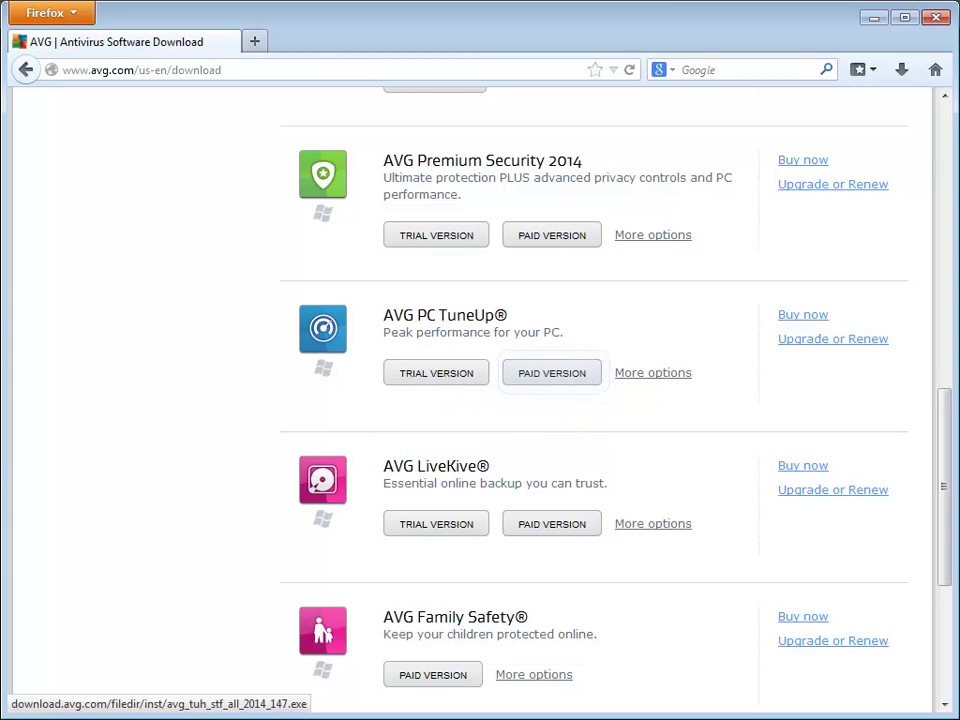
- Download the paid AVG PC TuneUp installer, saving avg_tuh_stf_all_2014_147 to the desktop
left_click(574, 376)
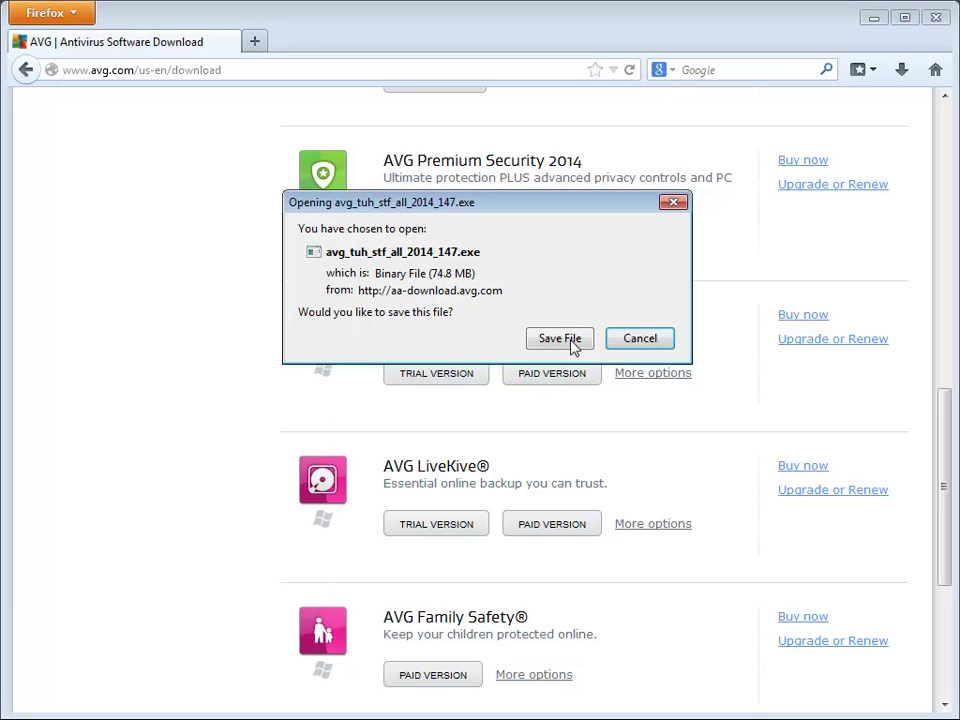
left_click(559, 339)
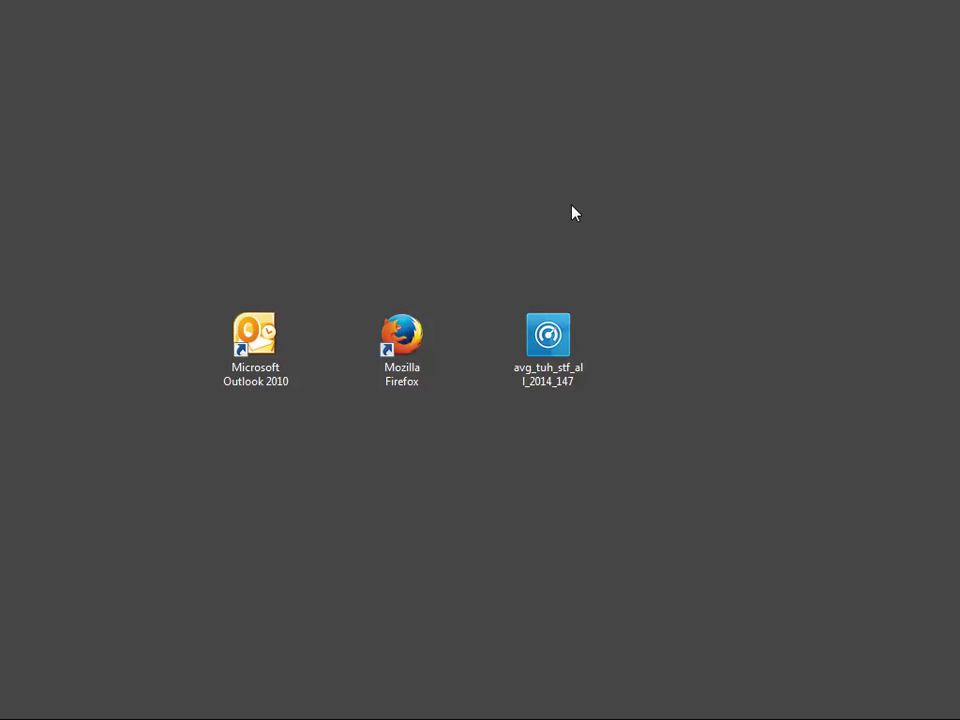
- Run the avg_tuh_stf_all_2014_147 installer, allowing it past the security warning
double_click(552, 345)
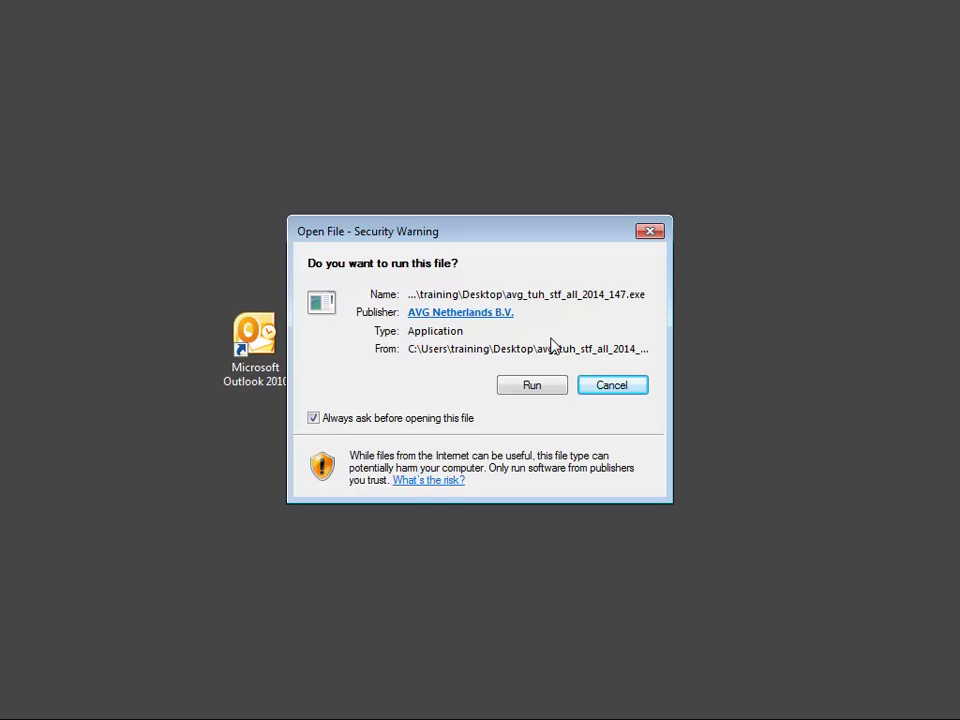
left_click(546, 389)
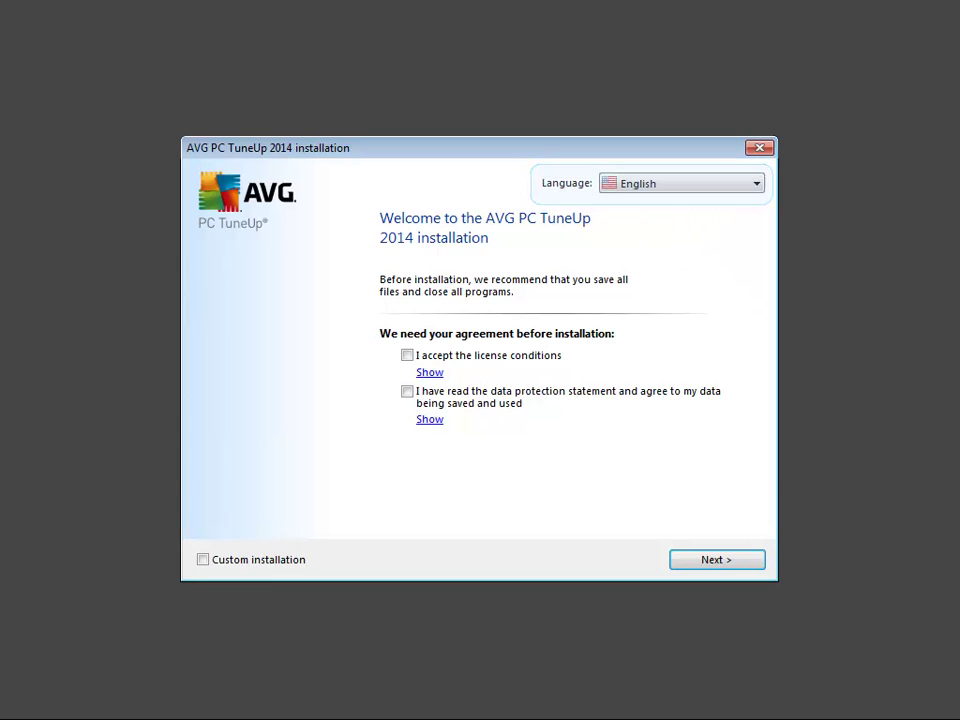
- Tick 'I accept the license conditions' and 'I have read the data protection statement'
left_click(408, 358)
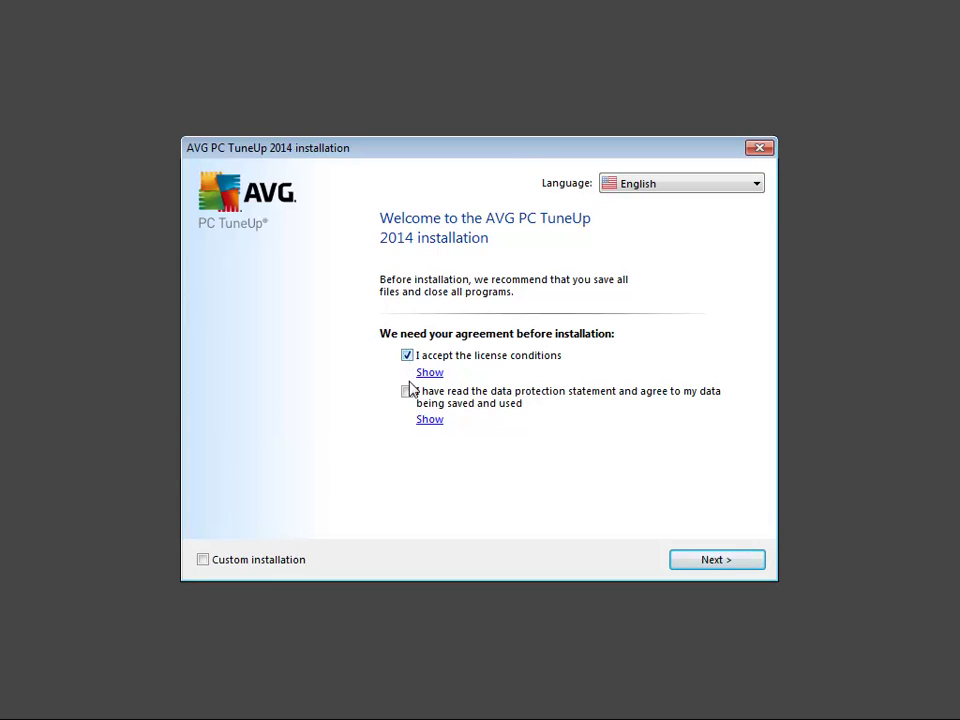
left_click(407, 392)
- Advance to the product key page and move the installer window to the lower right
left_click(716, 560)
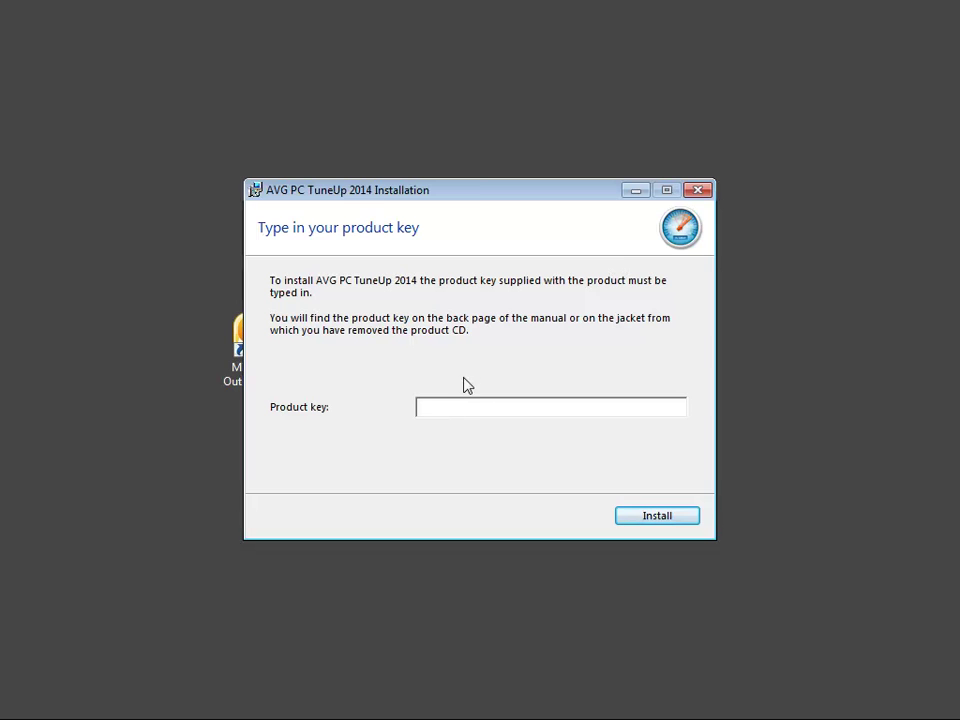
left_click_drag(481, 198, 660, 297)
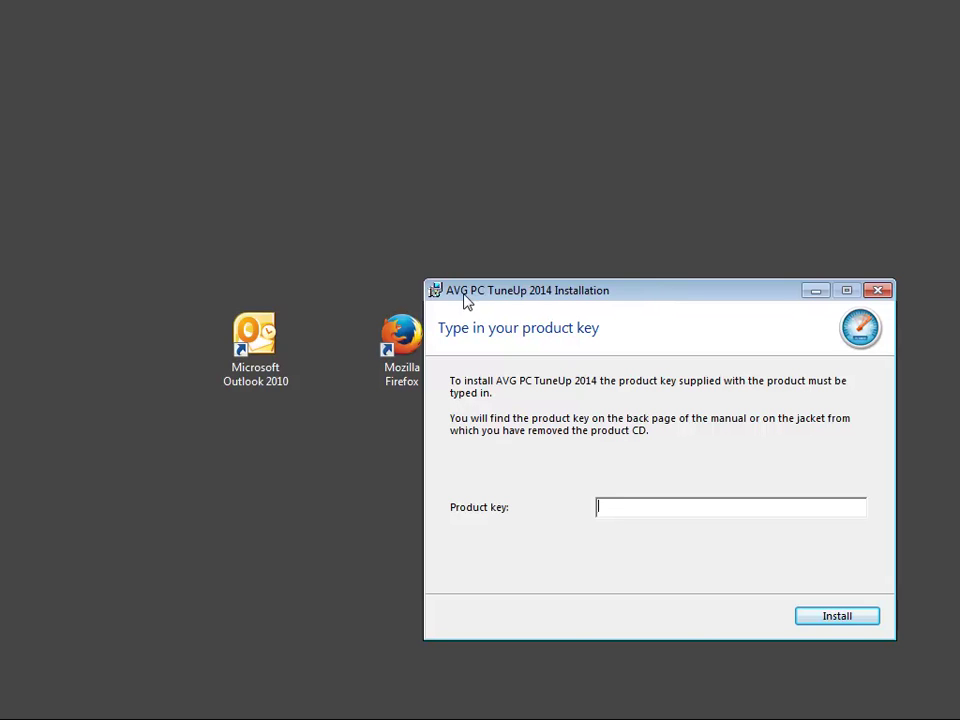
- Select the full product key in the Outlook invoice email and copy it with Ctrl+C
double_click(256, 338)
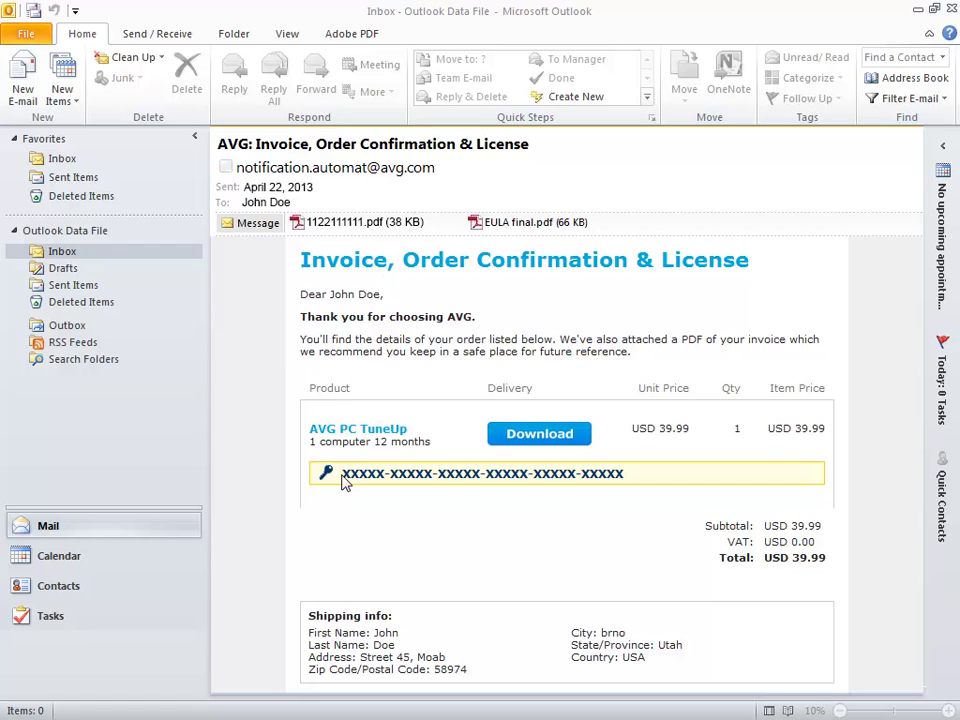
left_click_drag(342, 474, 492, 477)
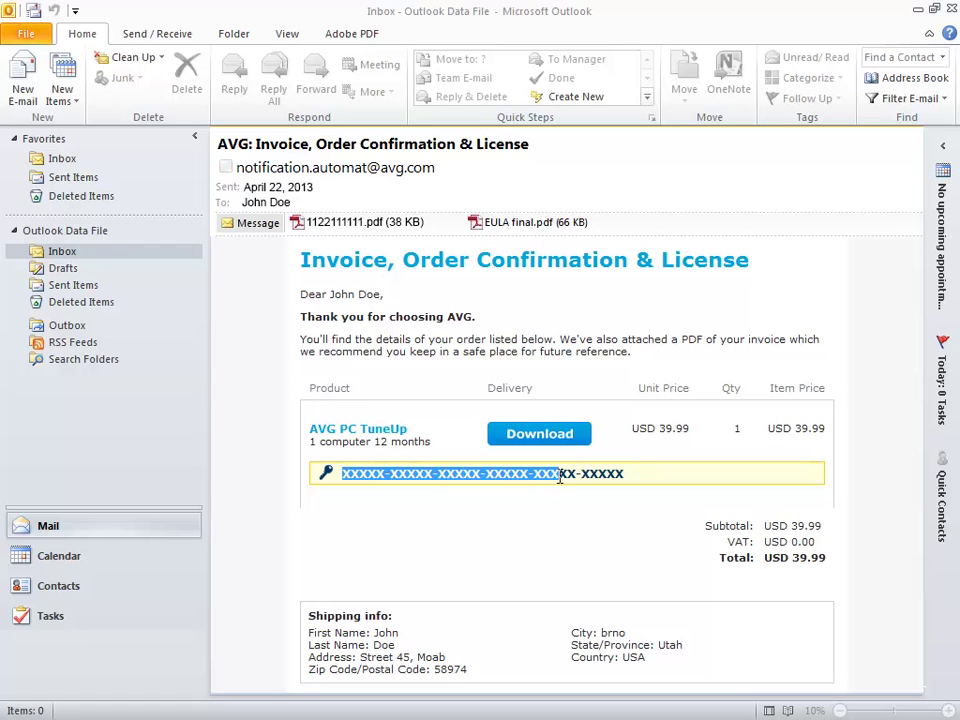
left_click_drag(560, 477, 622, 480)
key("ctrl+c")
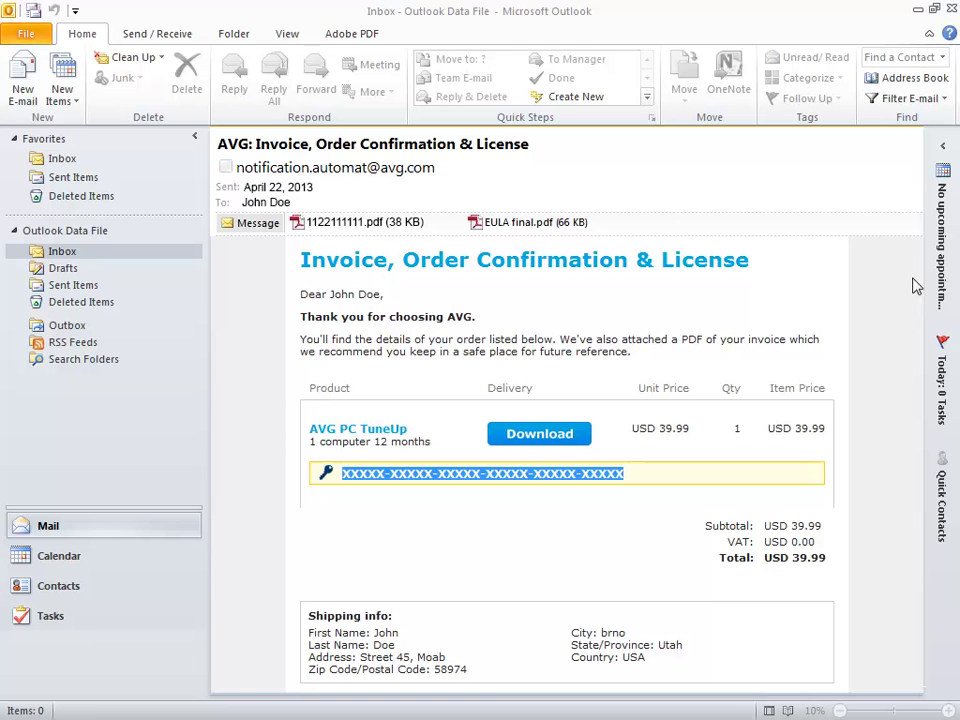
- Close Outlook, paste the product key into the installer, and start the installation
left_click(951, 10)
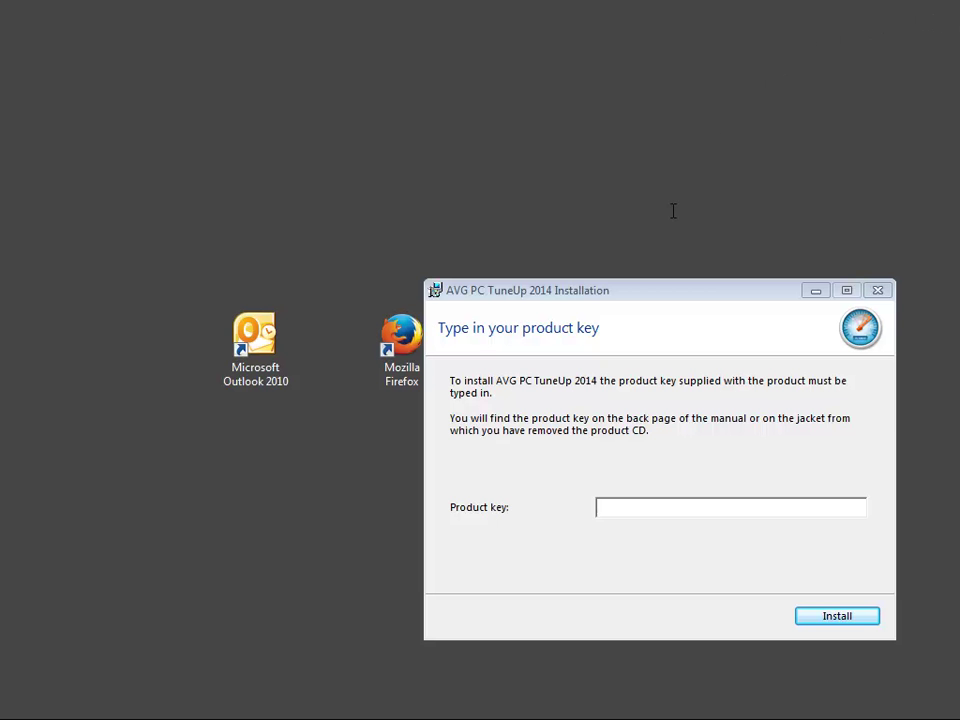
left_click(628, 509)
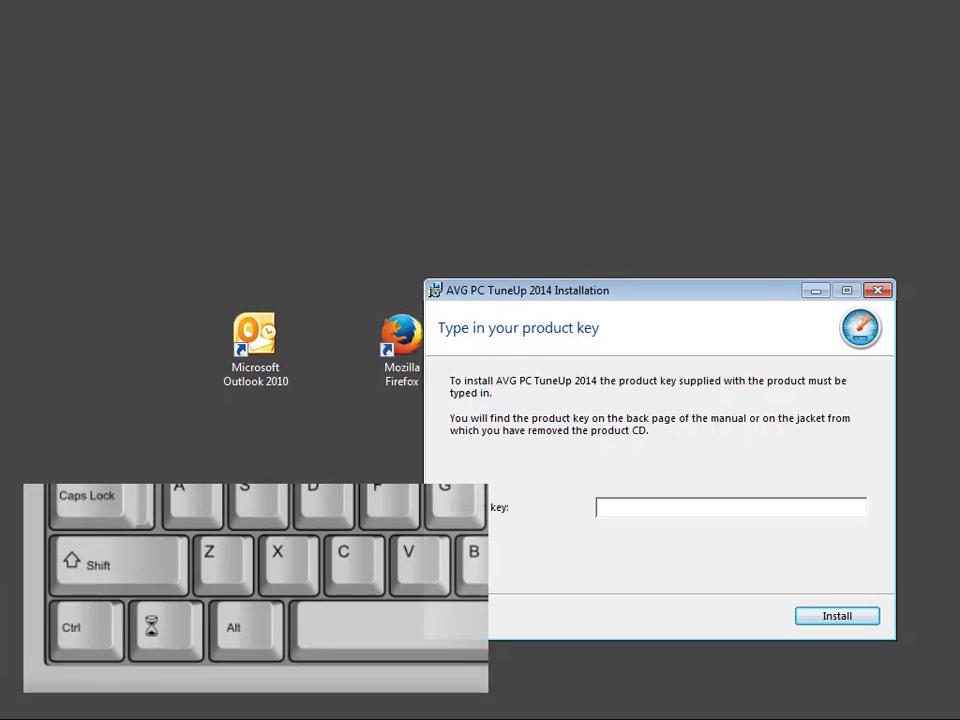
key("ctrl+v")
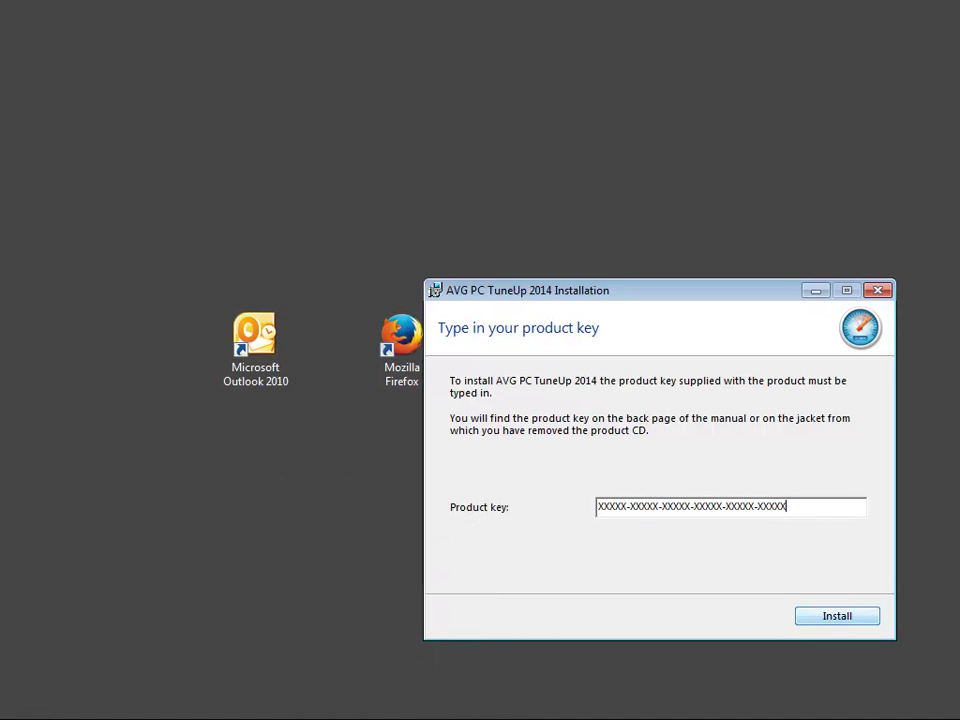
left_click(846, 619)
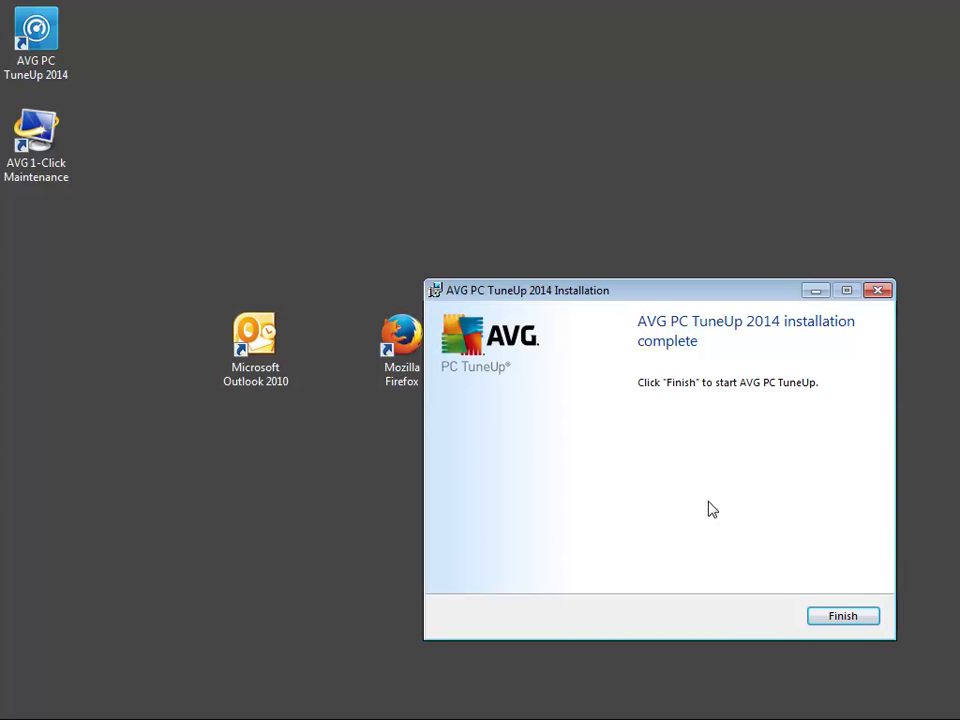
- Finish setup, close Firefox, and install update 14.0.1001.154 through the AVG Update Wizard
left_click(843, 616)
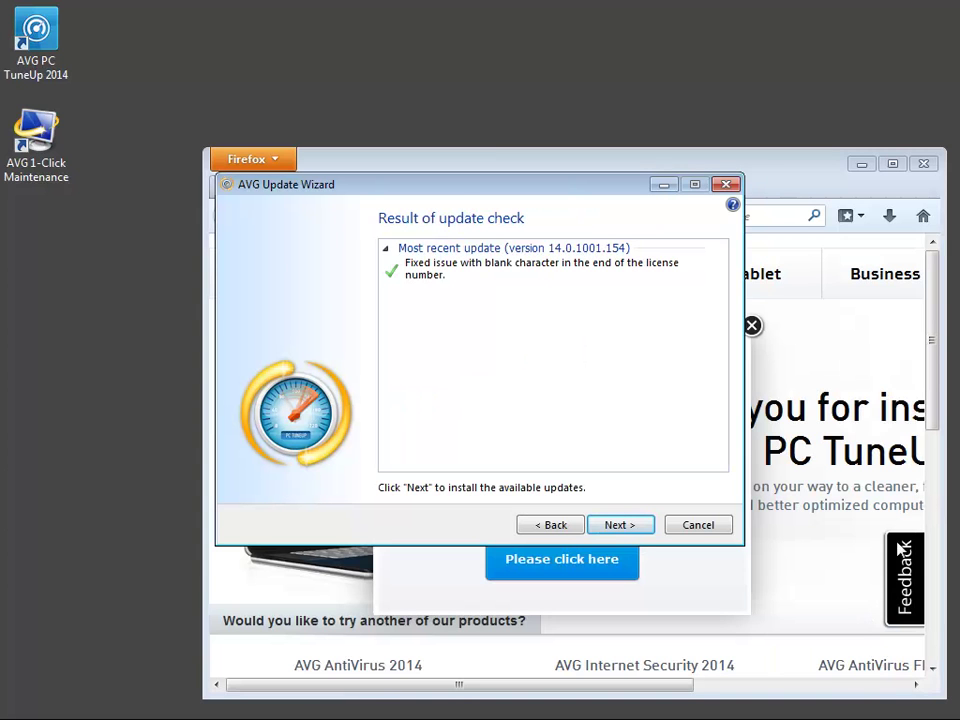
left_click(922, 166)
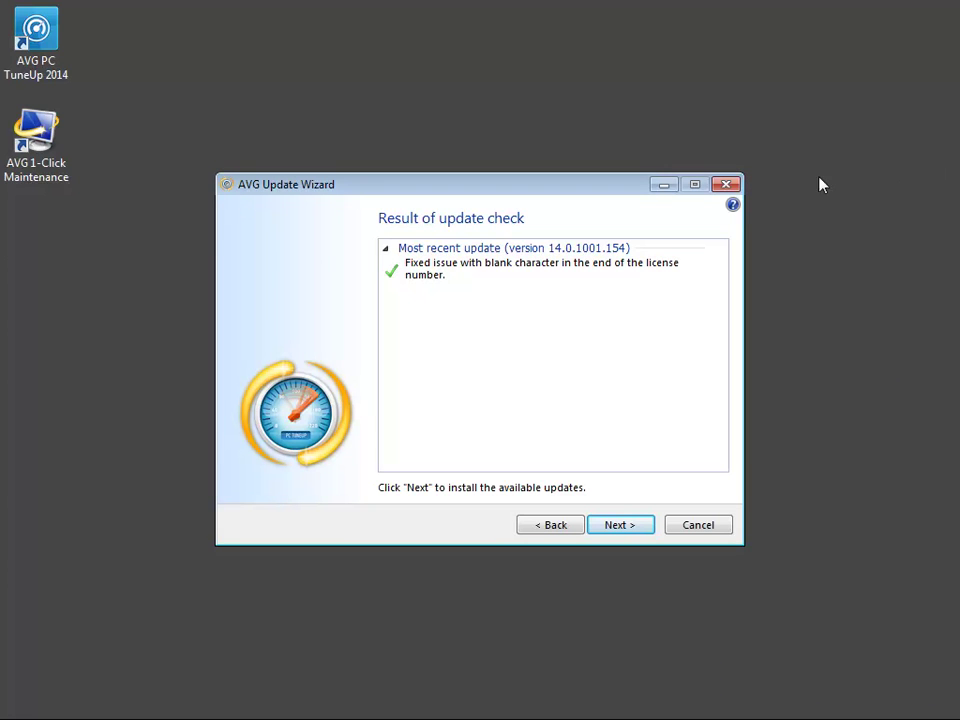
left_click(617, 527)
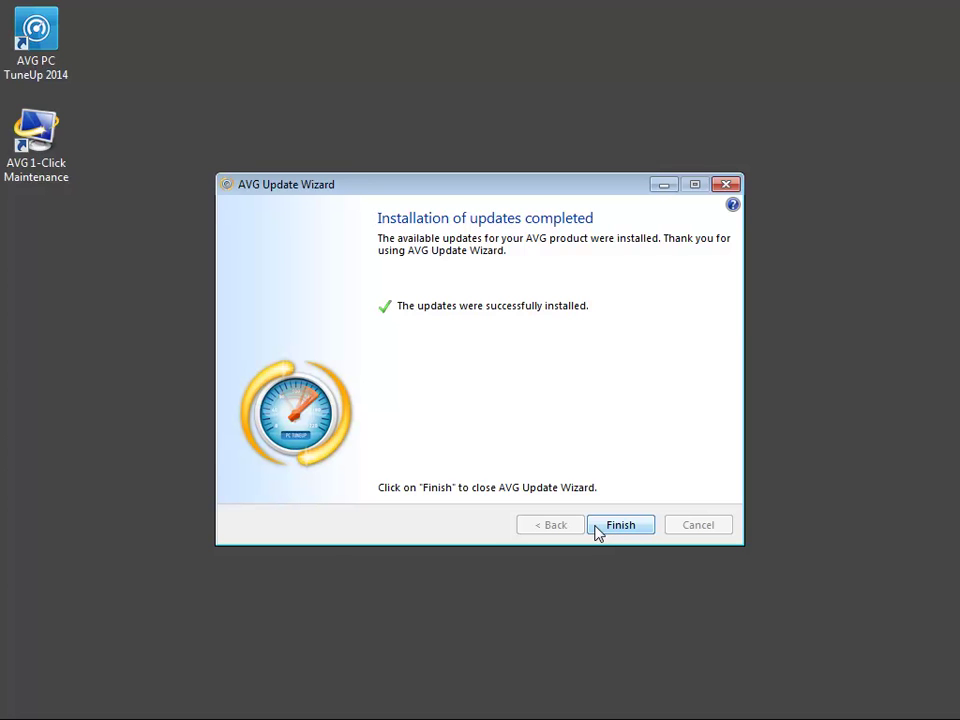
left_click(598, 530)
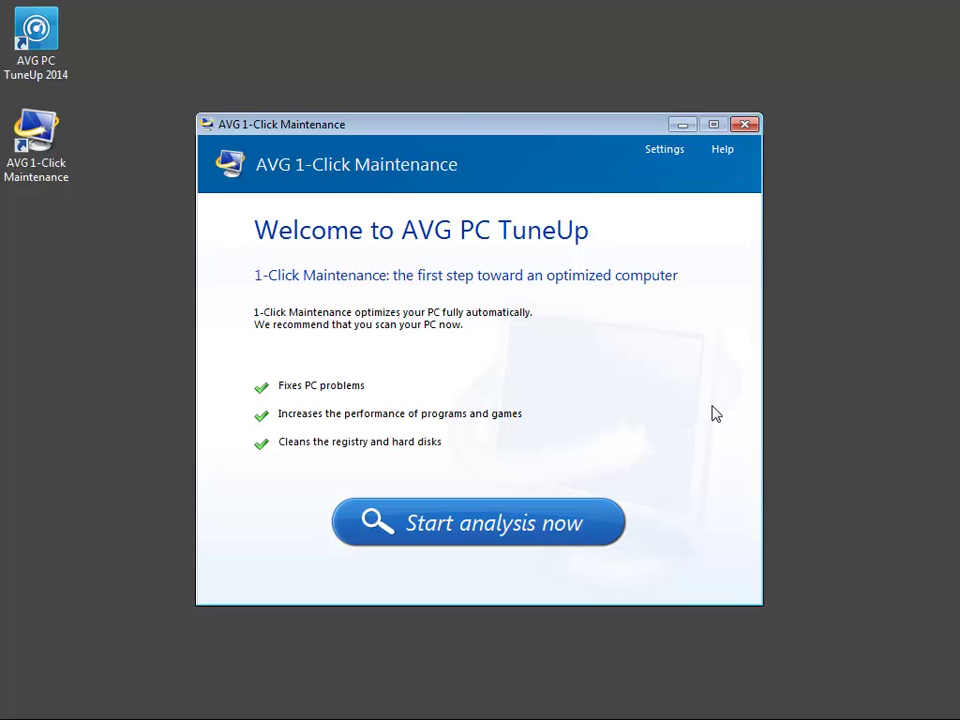
- Close the AVG 1-Click Maintenance window without running the maintenance scan
left_click(744, 125)
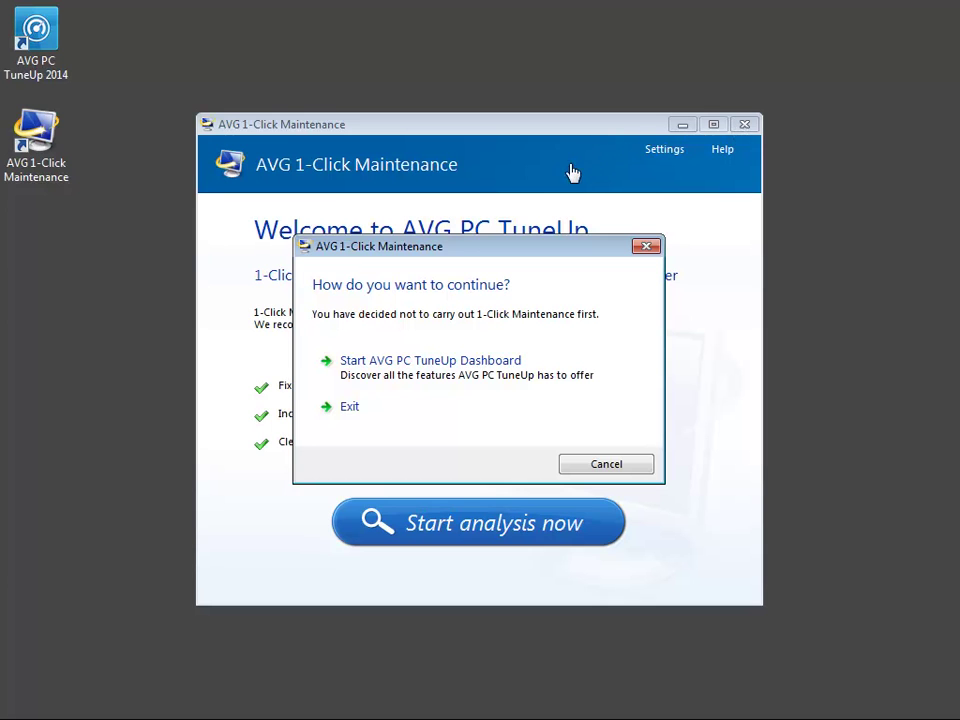
left_click(477, 370)
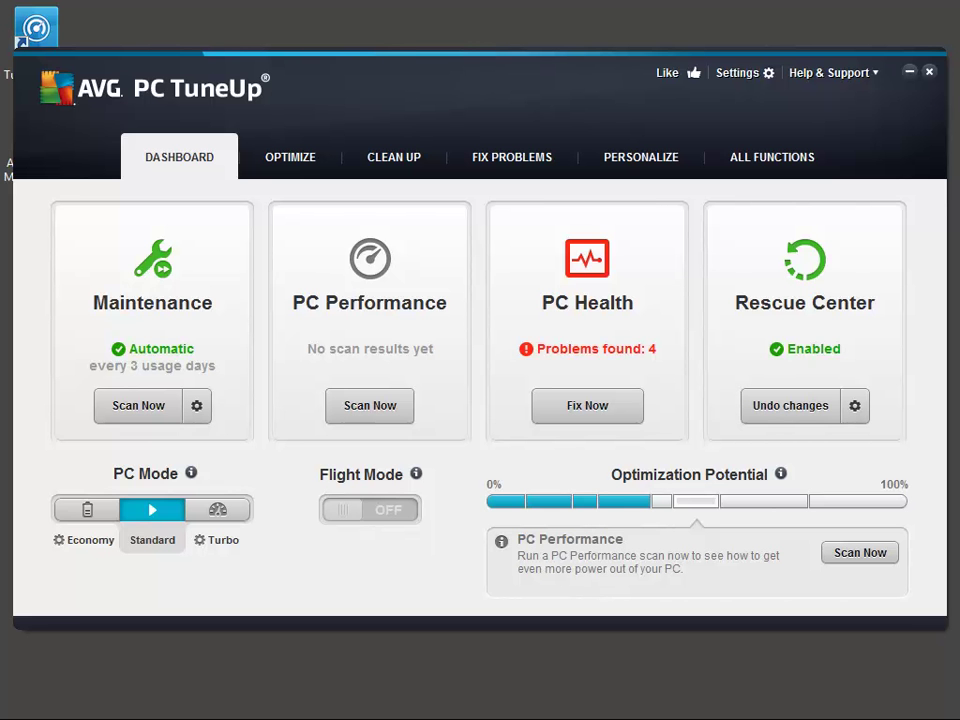